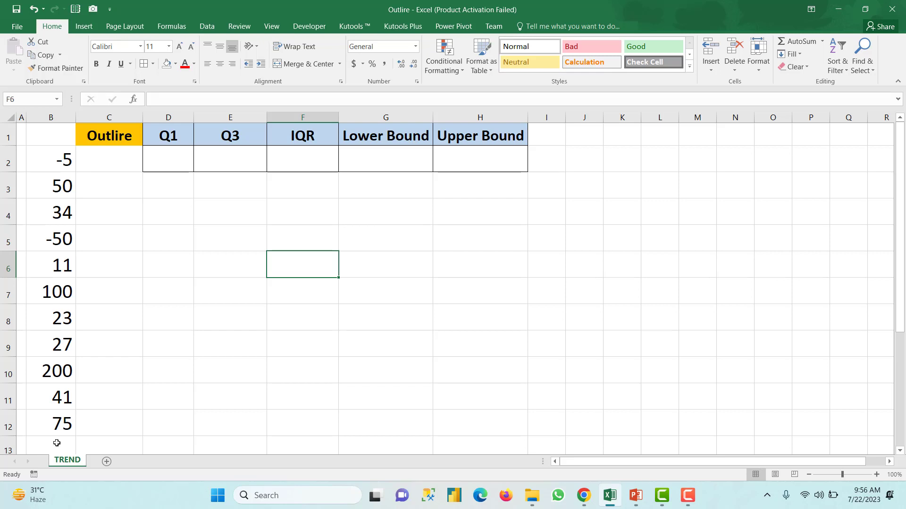
left_click_drag(56, 157, 60, 427)
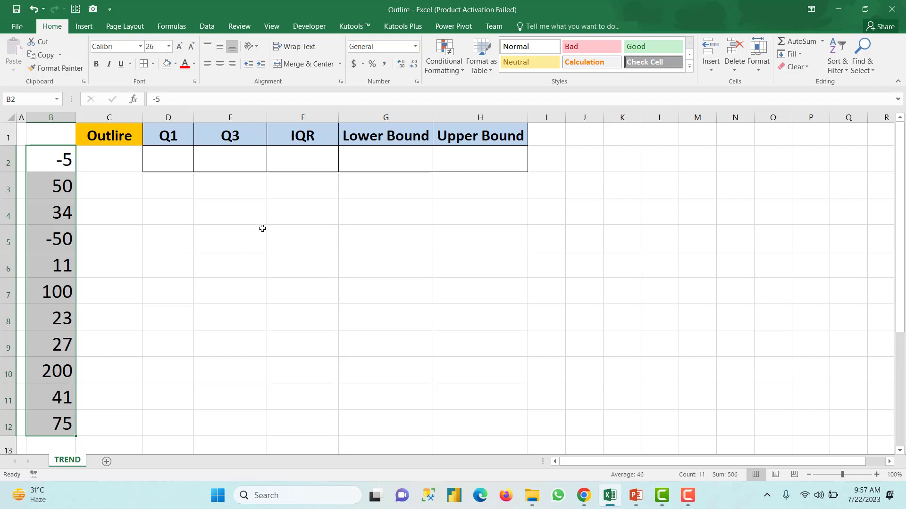
left_click(299, 165)
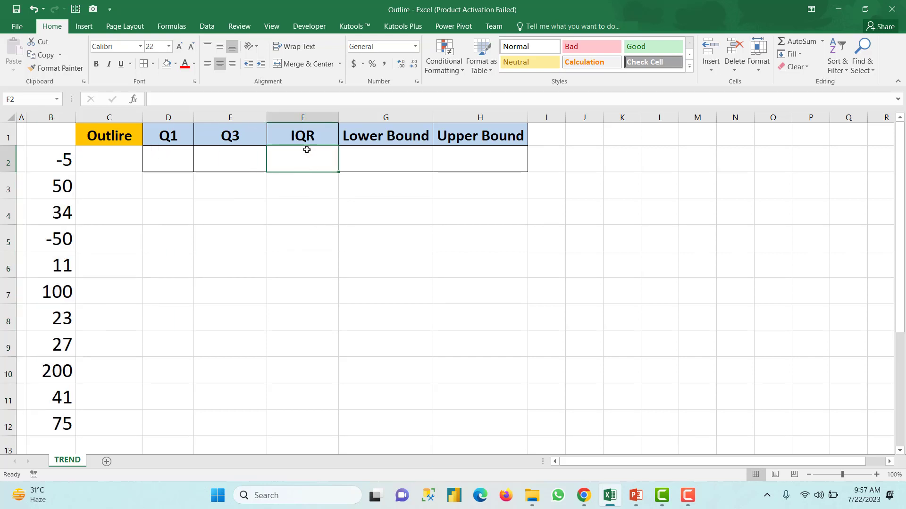
left_click(182, 152)
left_click(253, 154)
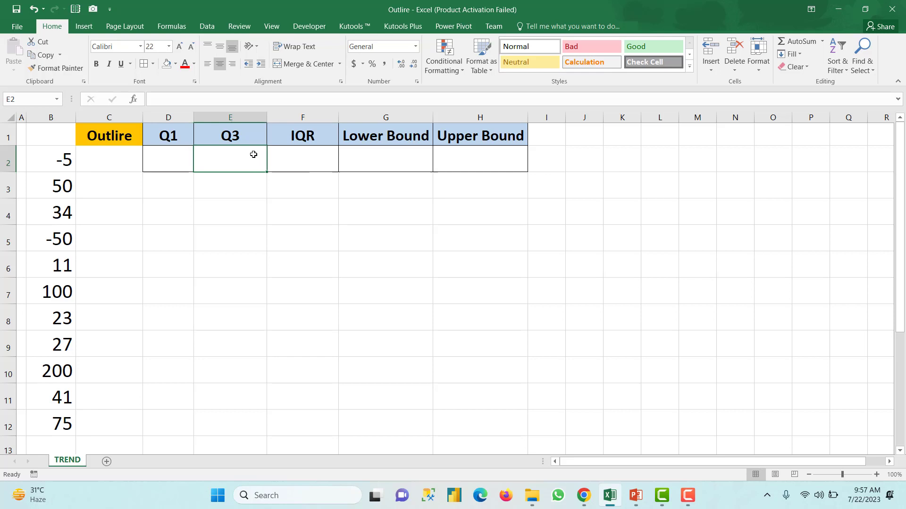
Calculate the first quartile of the data in cell D2 under Q1 with =QUARTILE(B2:B12,1)
left_click(181, 159)
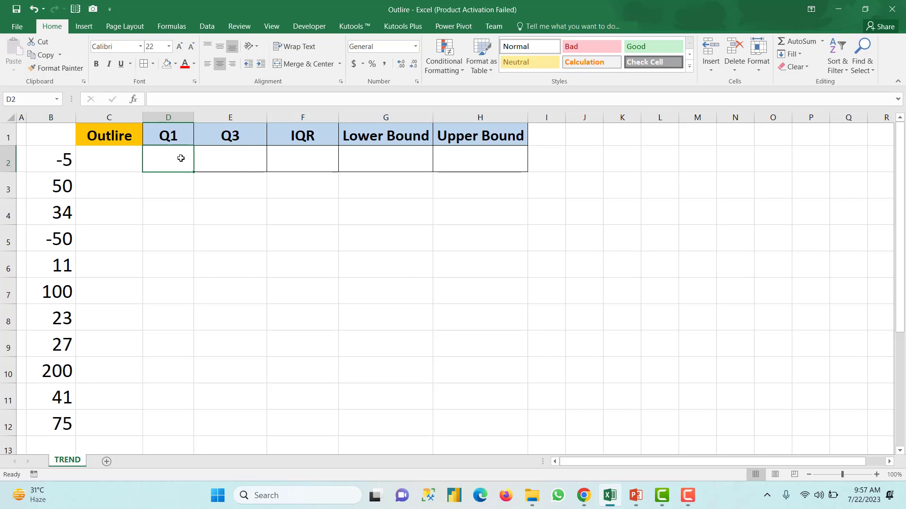
type("=")
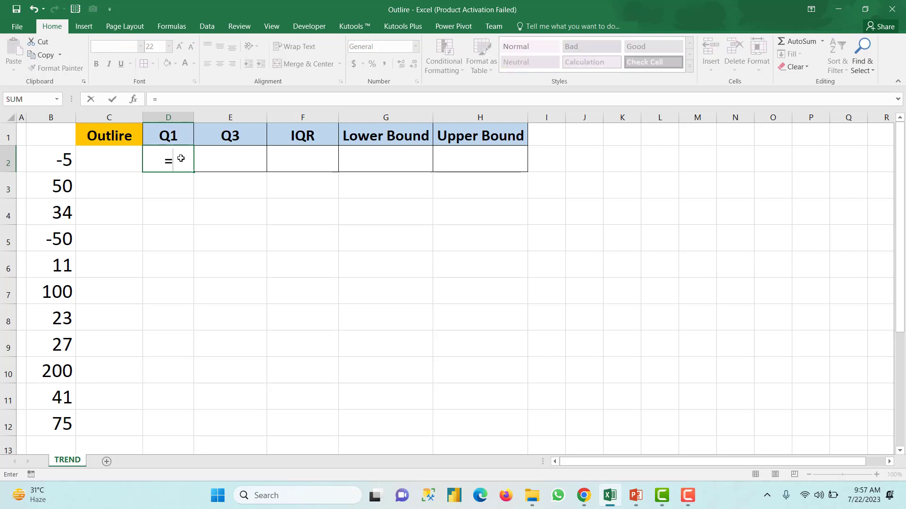
type("qu")
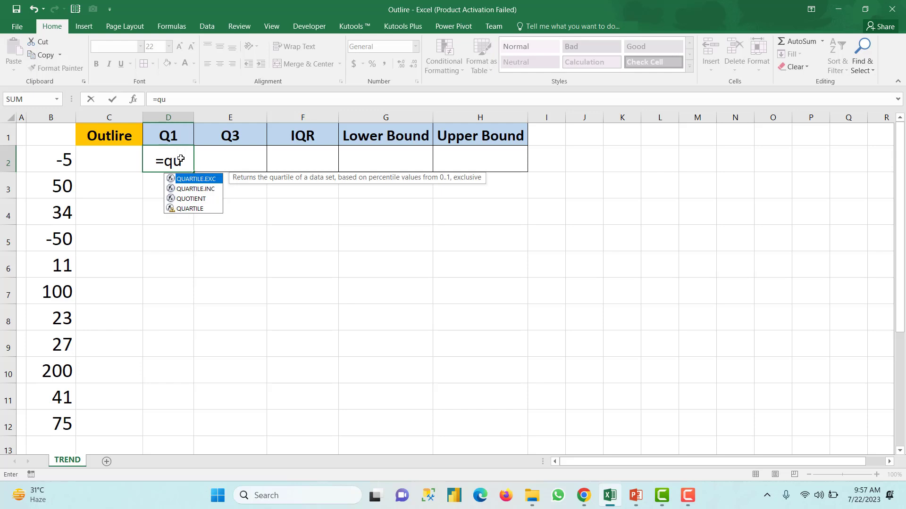
double_click(190, 209)
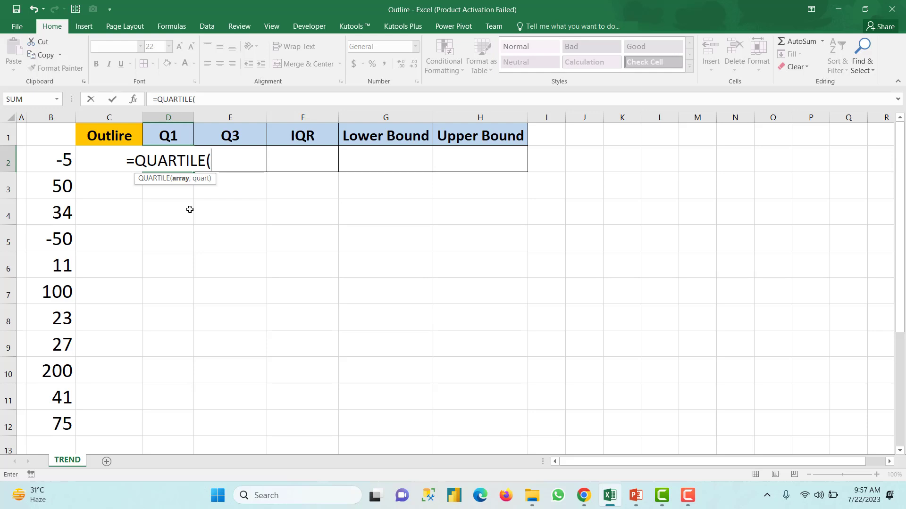
left_click_drag(60, 163, 37, 423)
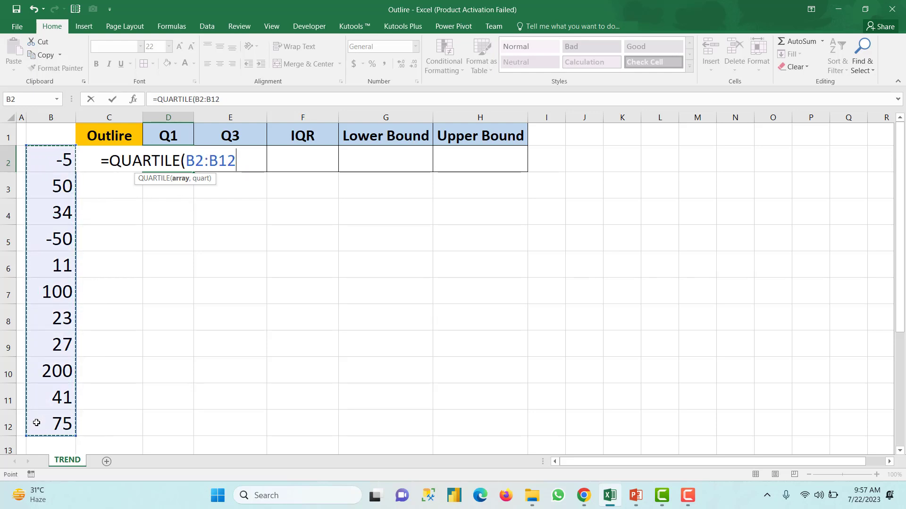
type(",")
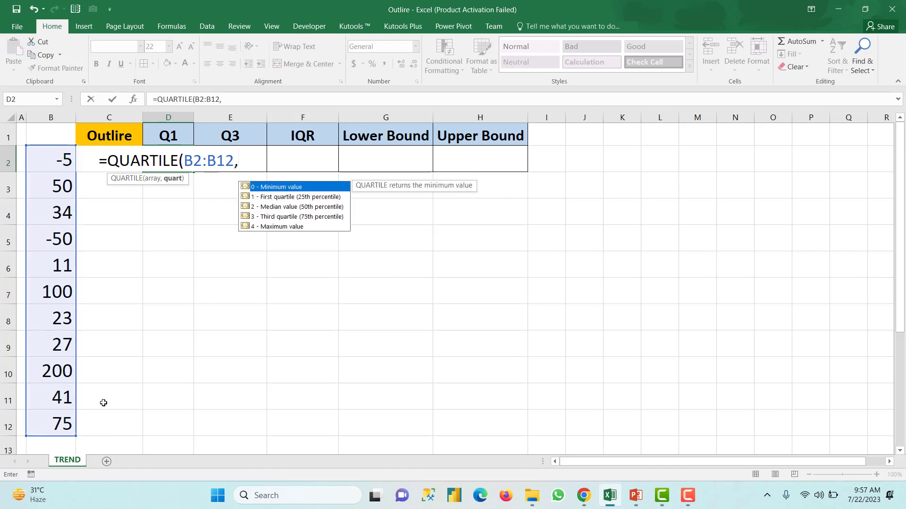
double_click(280, 197)
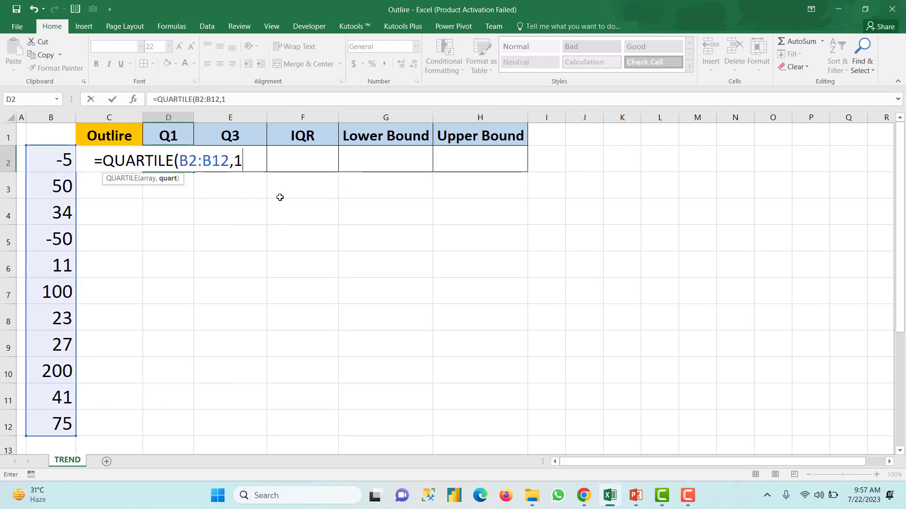
type(")")
key("Return")
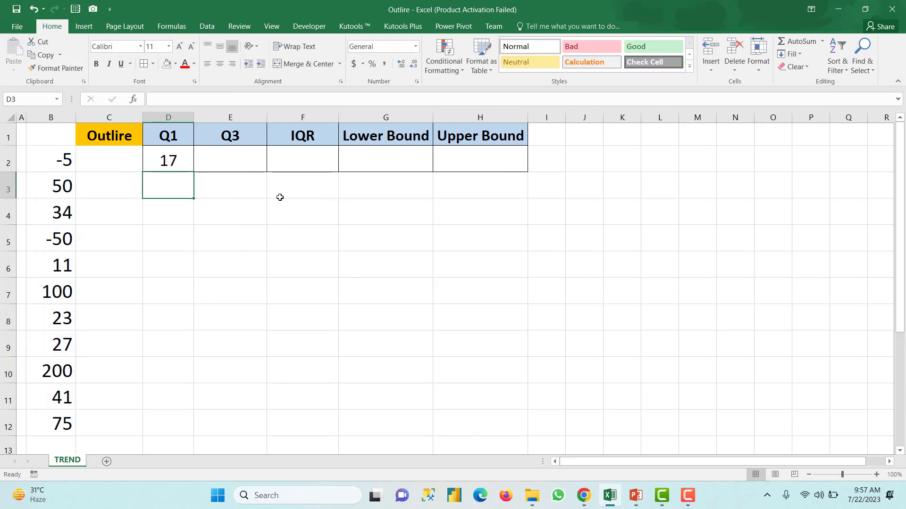
left_click(180, 137)
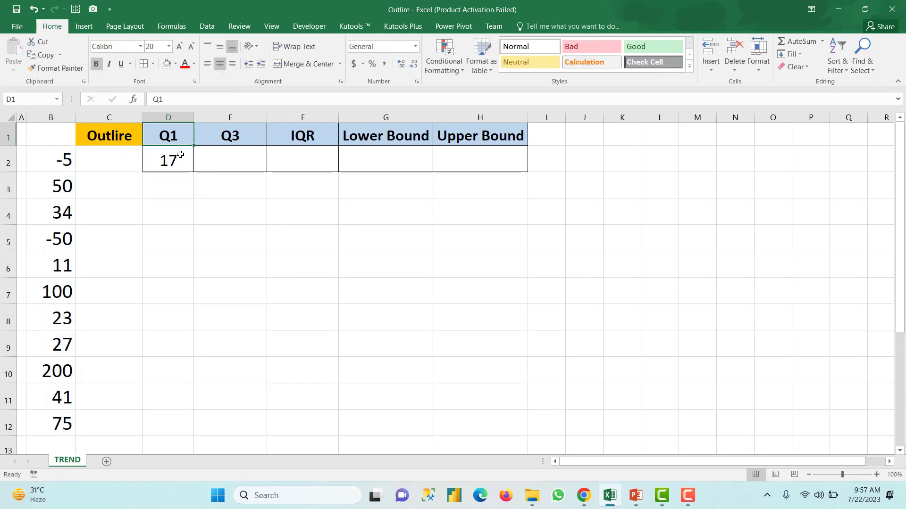
left_click(180, 155)
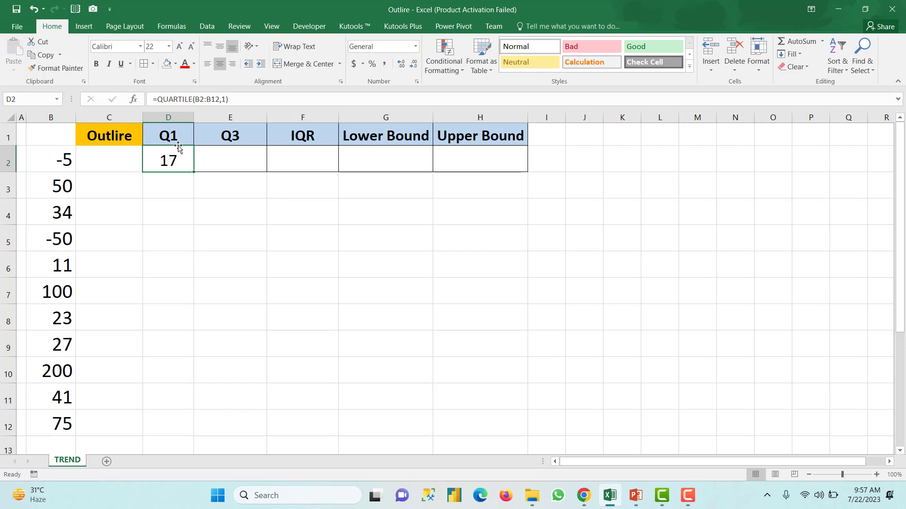
Calculate the third quartile of the data in cell E2 under Q3 with =QUARTILE(B2:B12,3)
left_click(231, 155)
type("=")
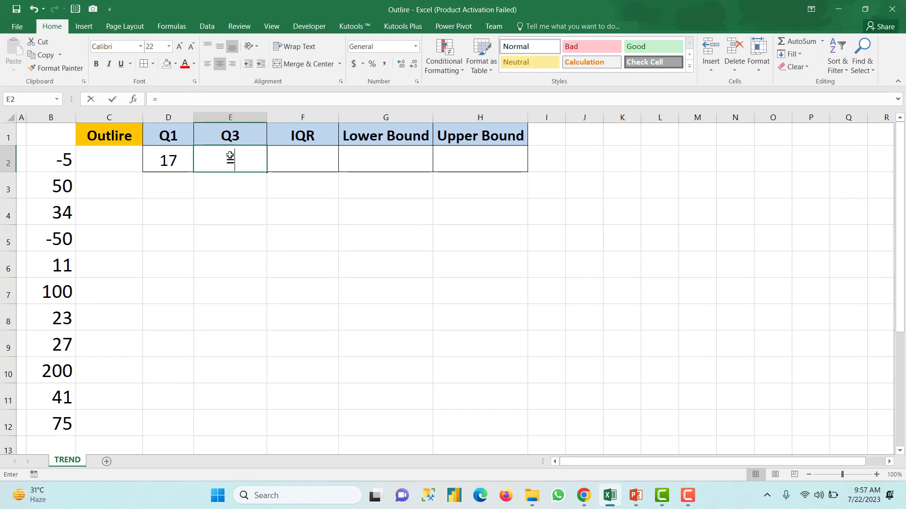
type("qu")
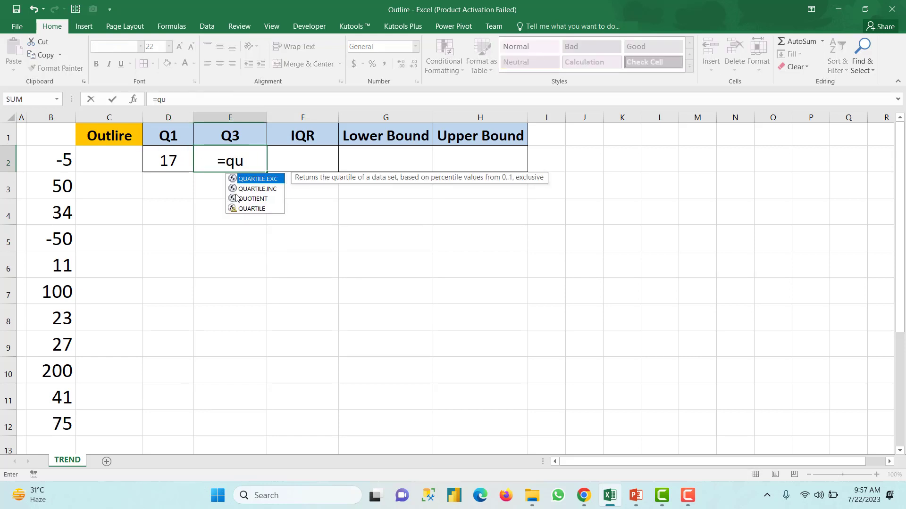
double_click(244, 209)
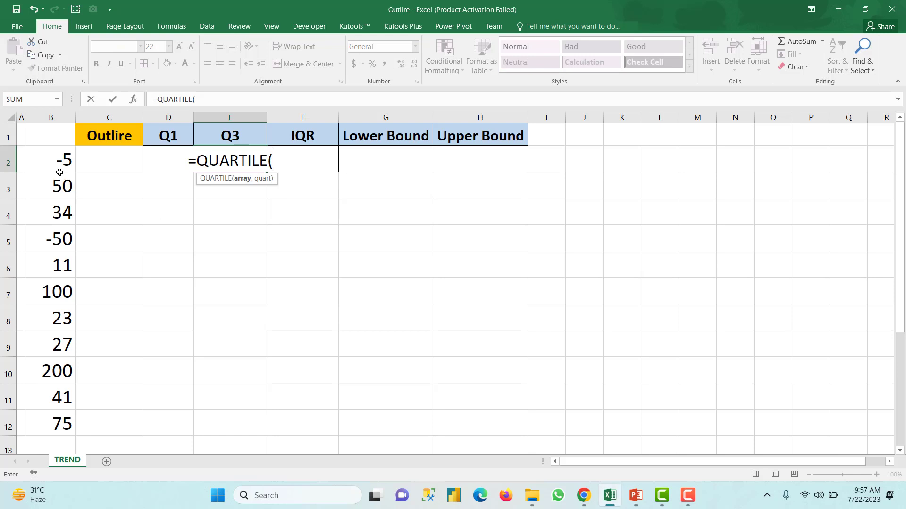
left_click_drag(56, 161, 66, 427)
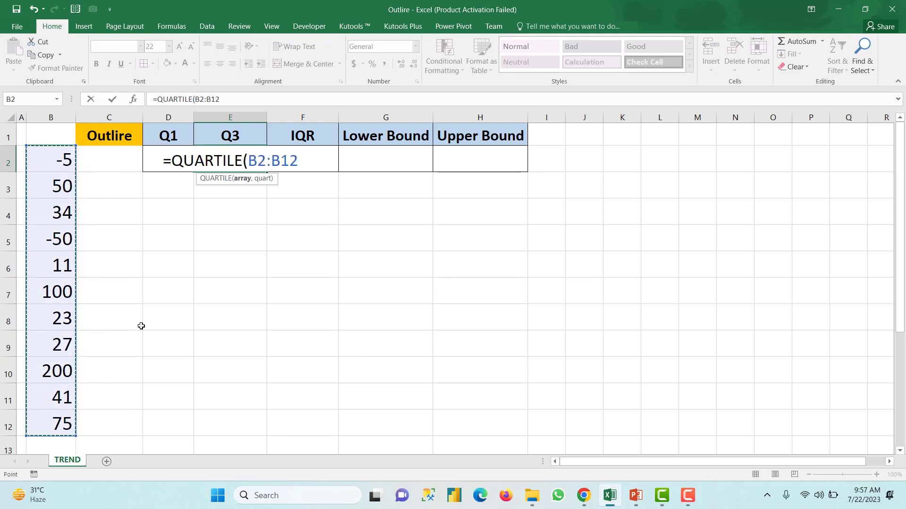
type(",")
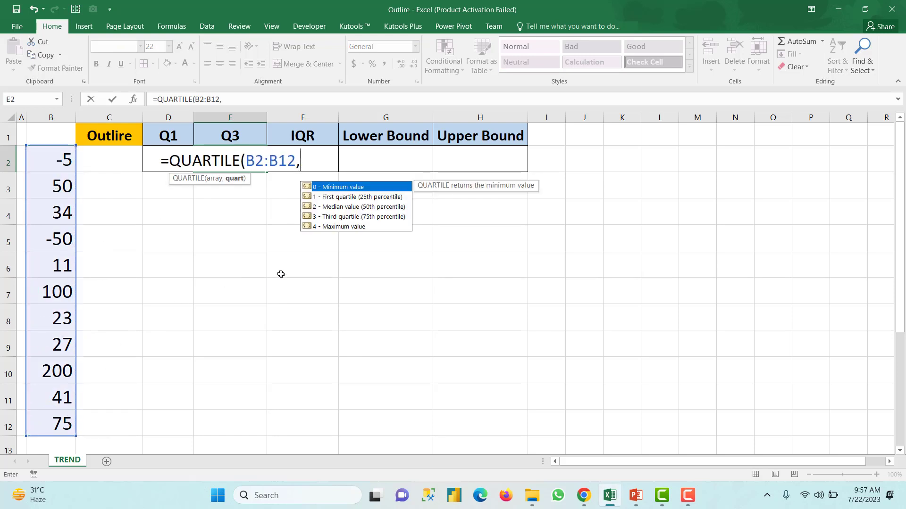
double_click(338, 216)
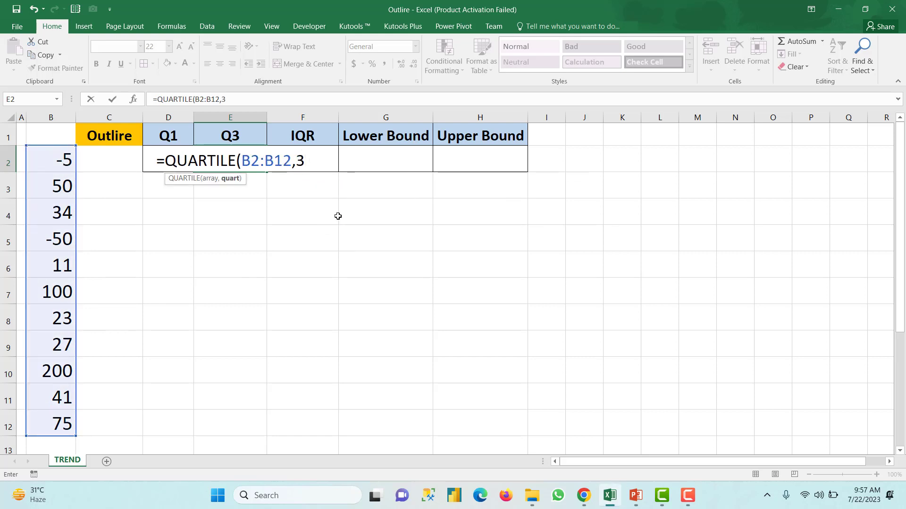
type(")")
key("Return")
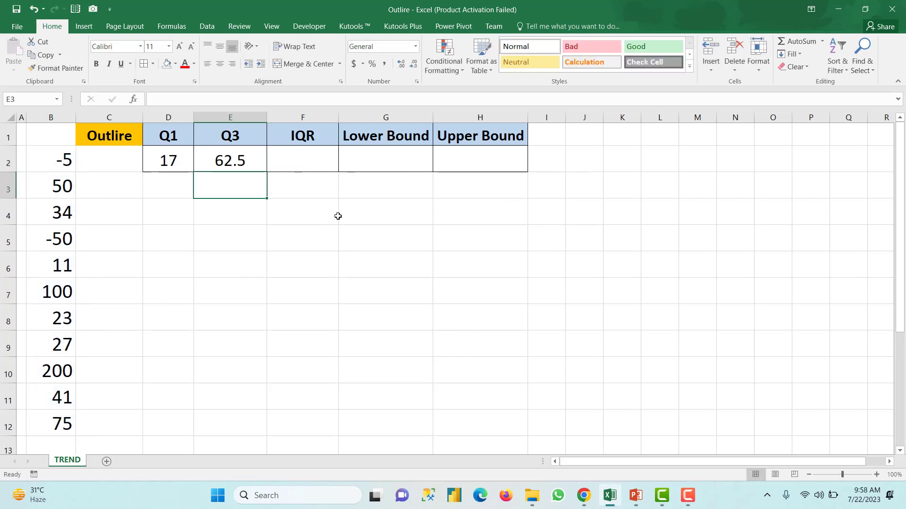
Calculate the interquartile range in cell F2 under IQR with the formula =E2-D2
left_click(303, 159)
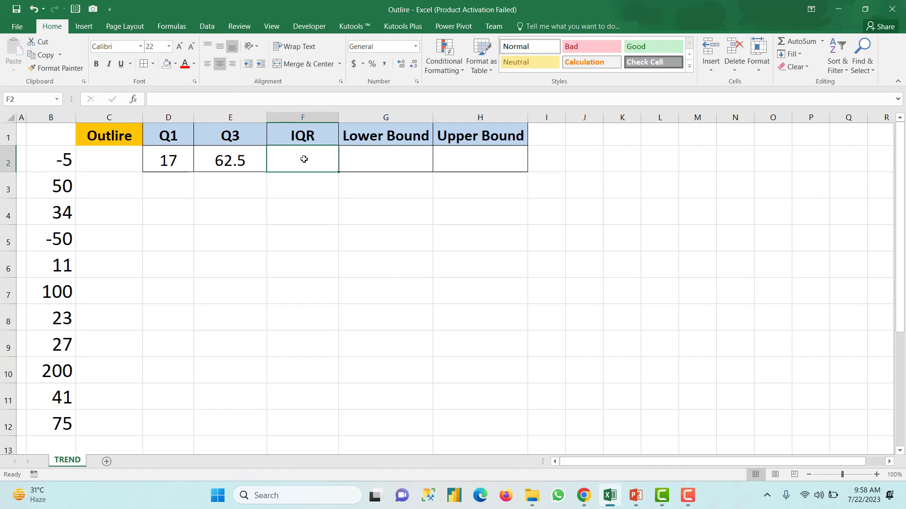
type("=")
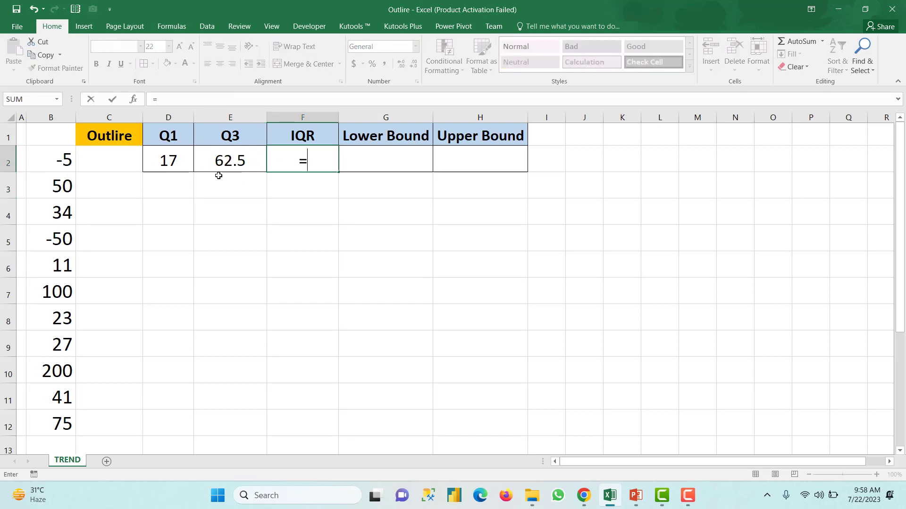
left_click(219, 160)
type("-")
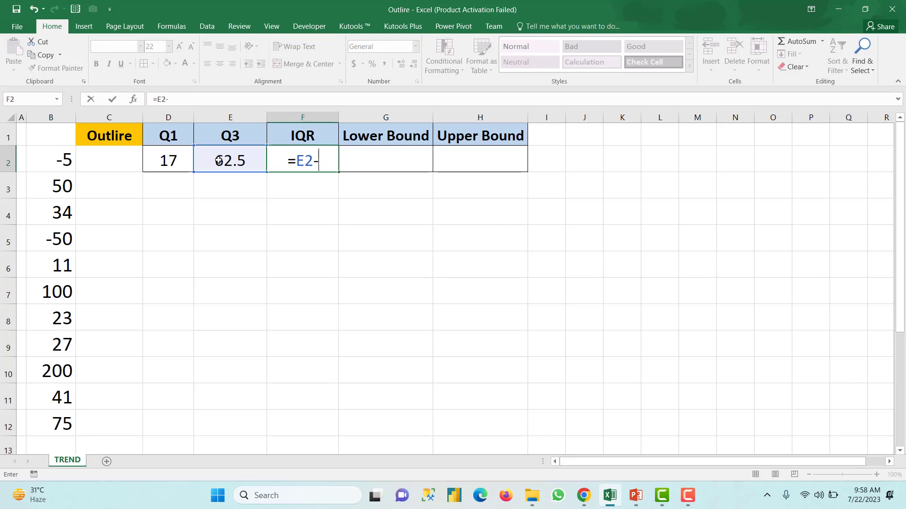
left_click(163, 161)
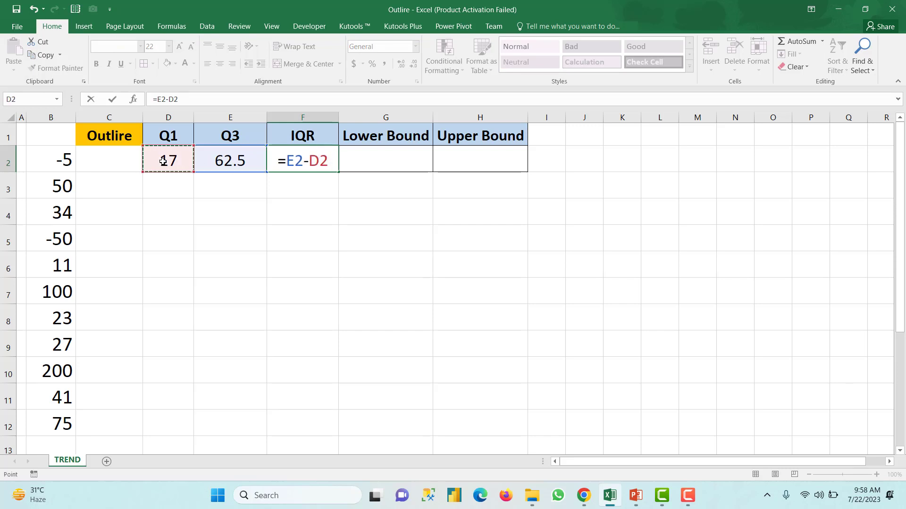
key("Return")
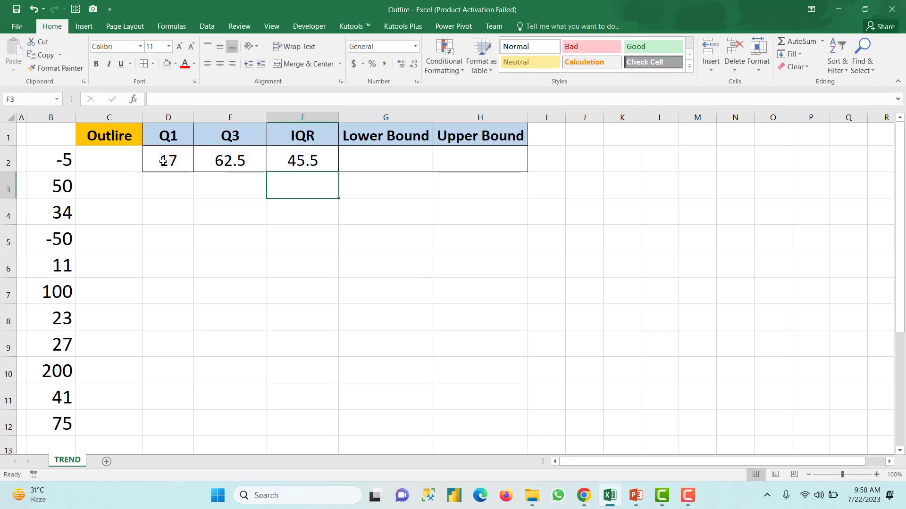
left_click(316, 164)
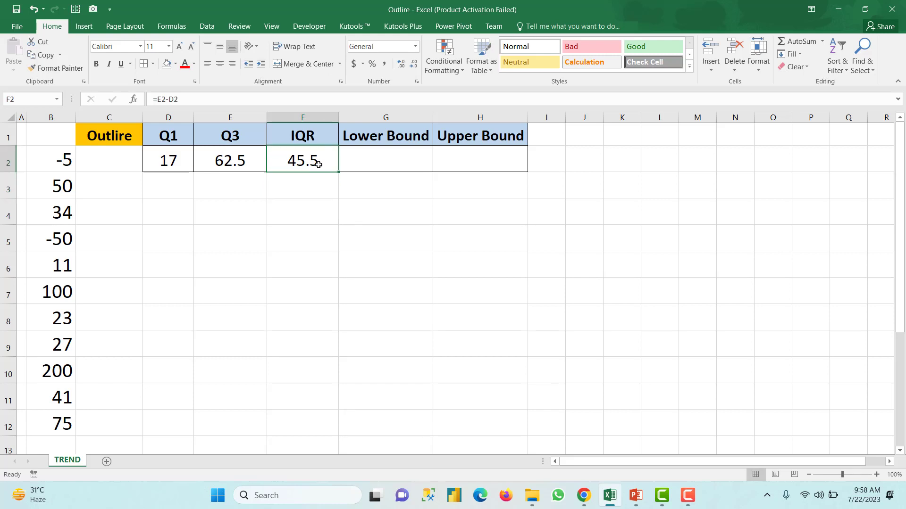
Calculate the lower bound in cell G2 with the formula =D2-1.5*F2
left_click(389, 165)
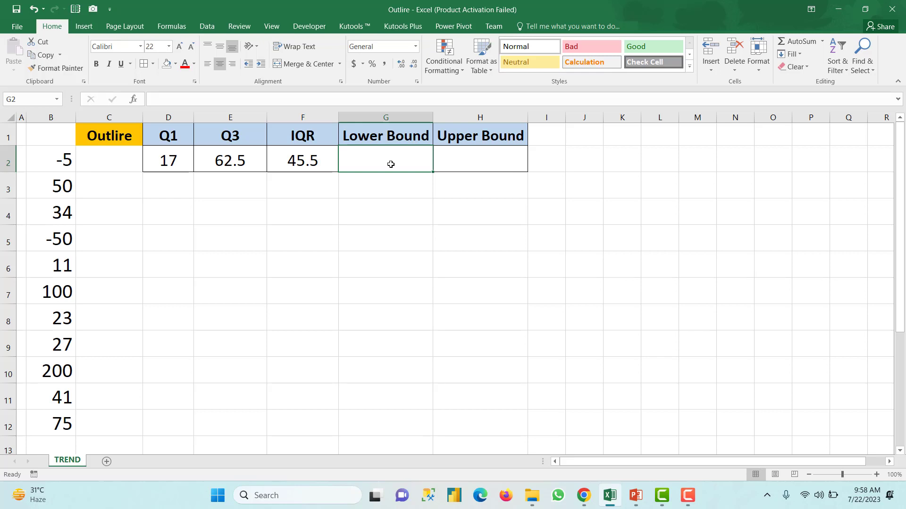
type("=")
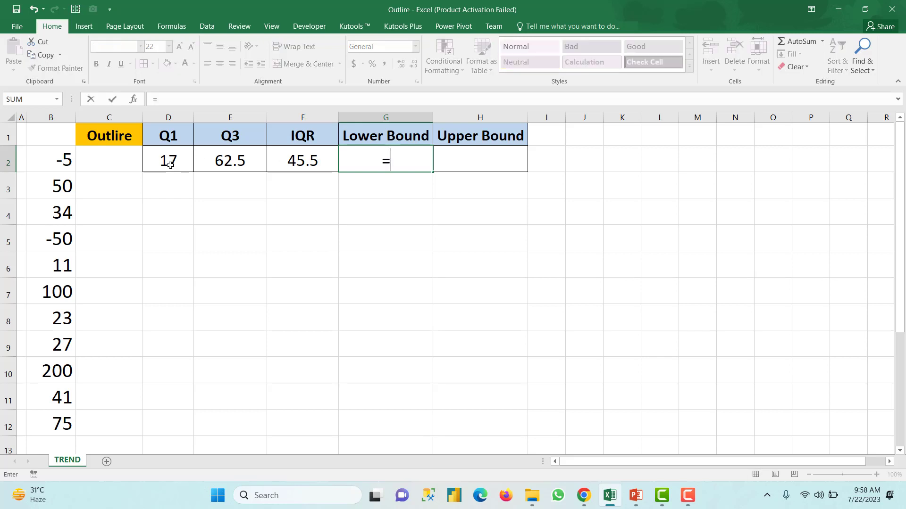
left_click(170, 165)
type("-")
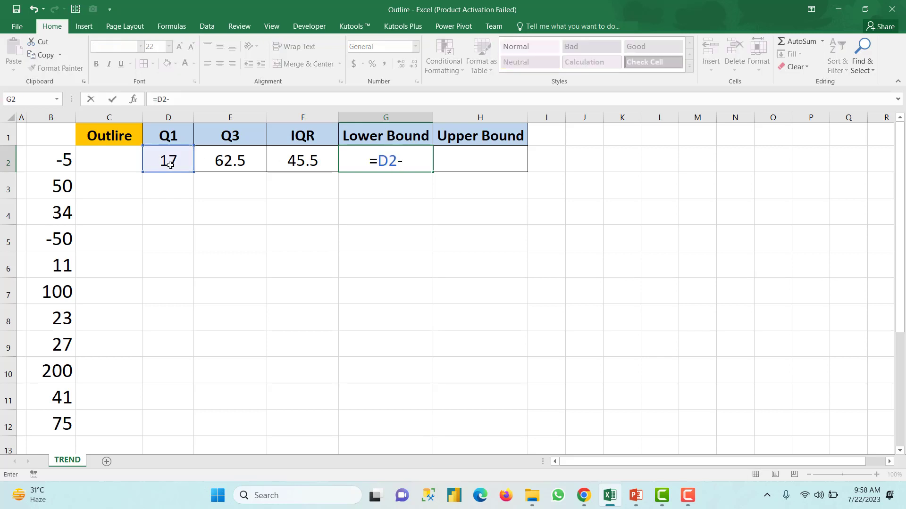
type("1.")
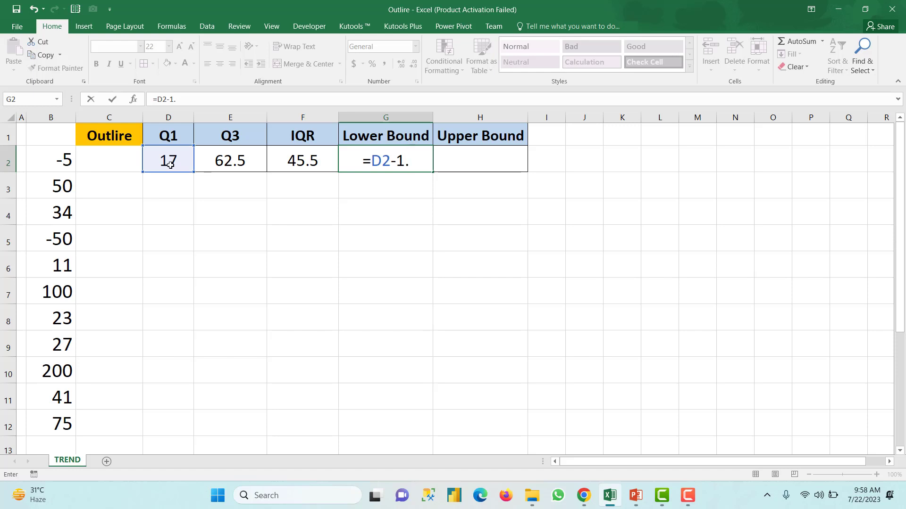
type("5*")
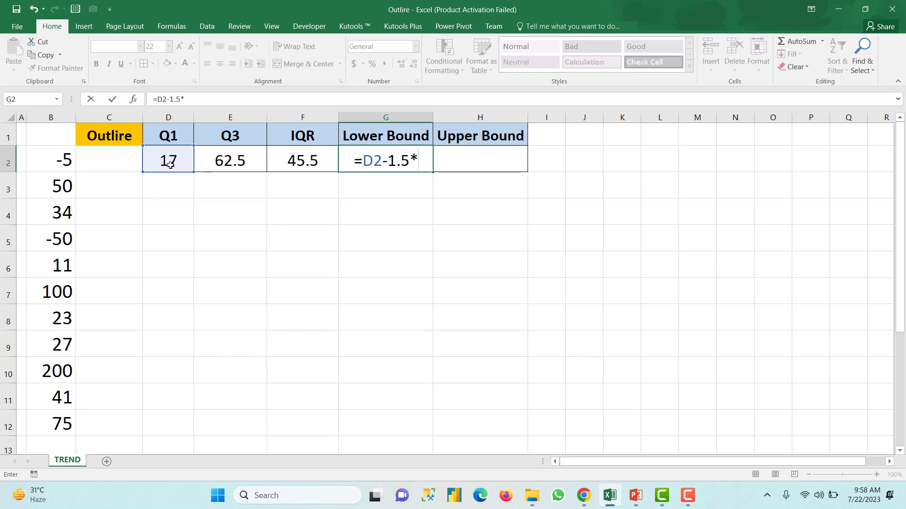
left_click(312, 162)
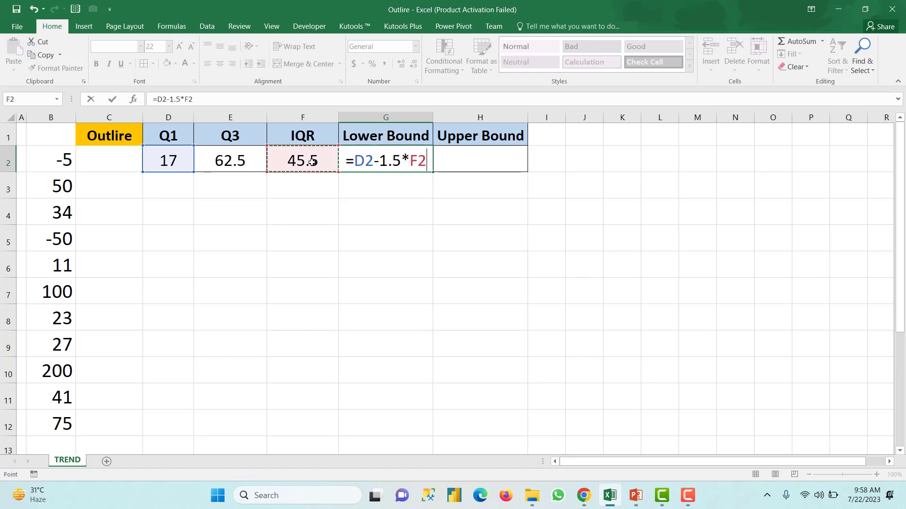
key("Return")
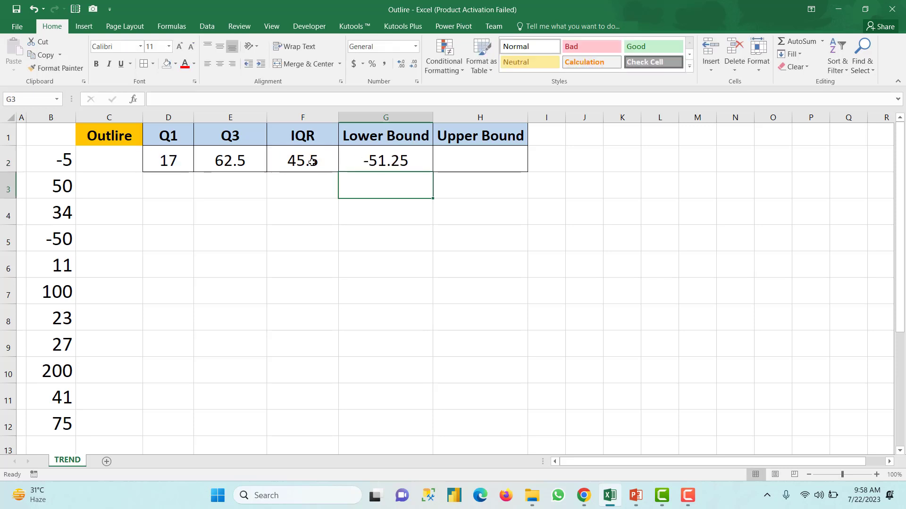
Calculate the upper bound in cell H2 with the formula =E2+1.5*F2
left_click(485, 157)
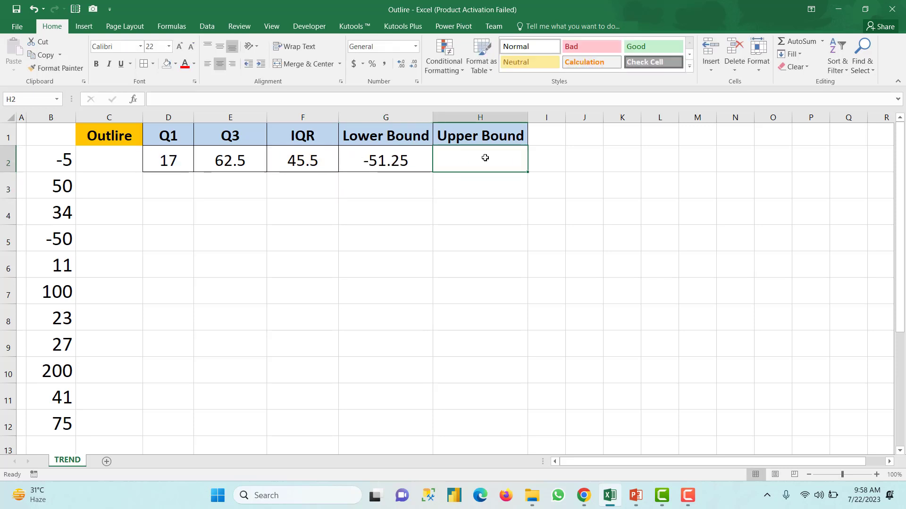
type("=")
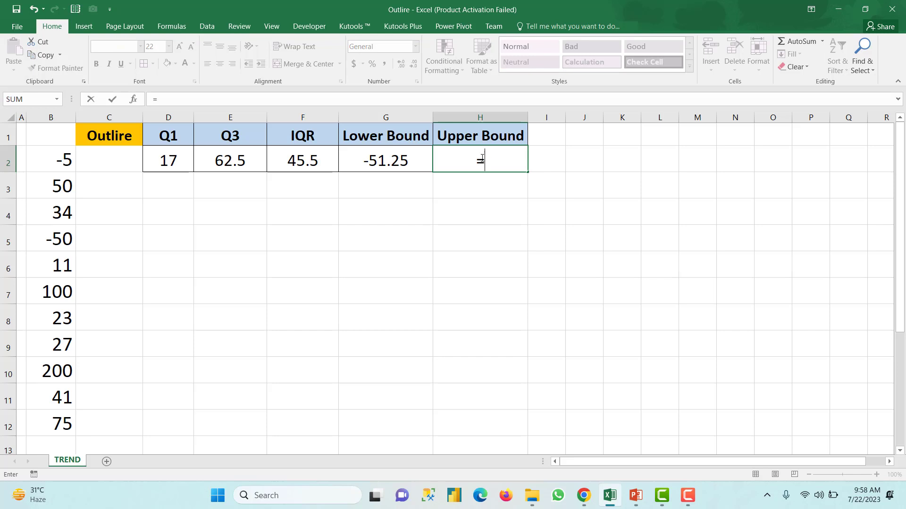
left_click(246, 162)
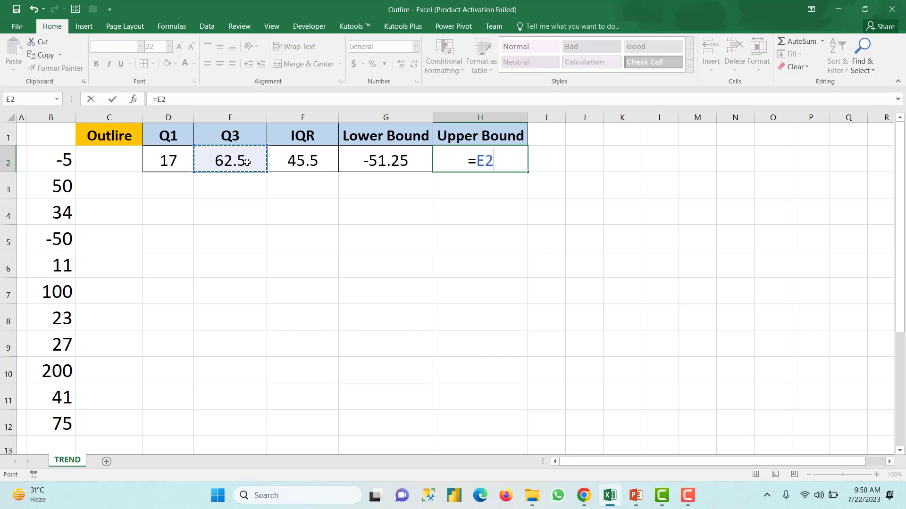
type("+")
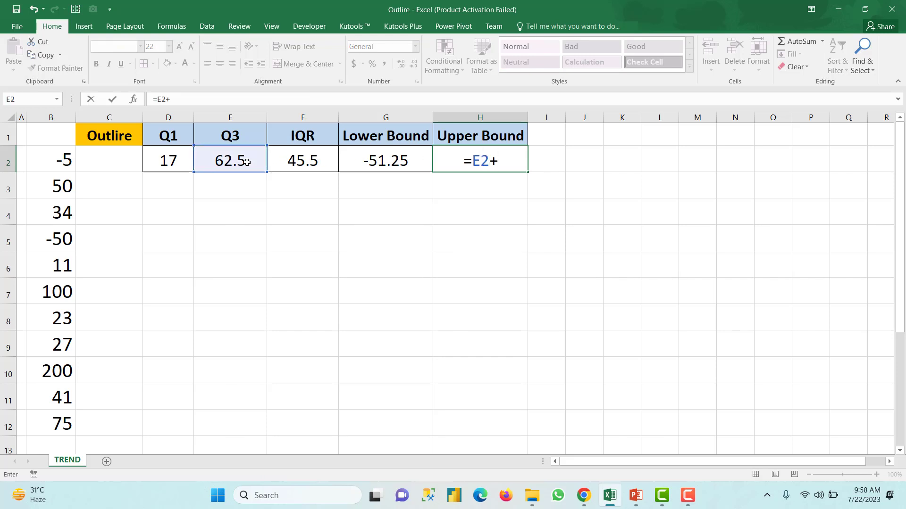
type("1.5")
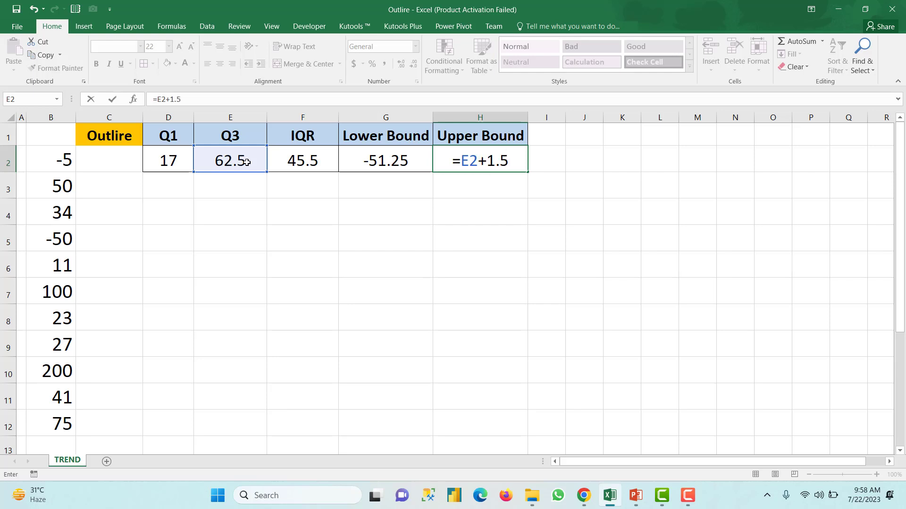
type("*")
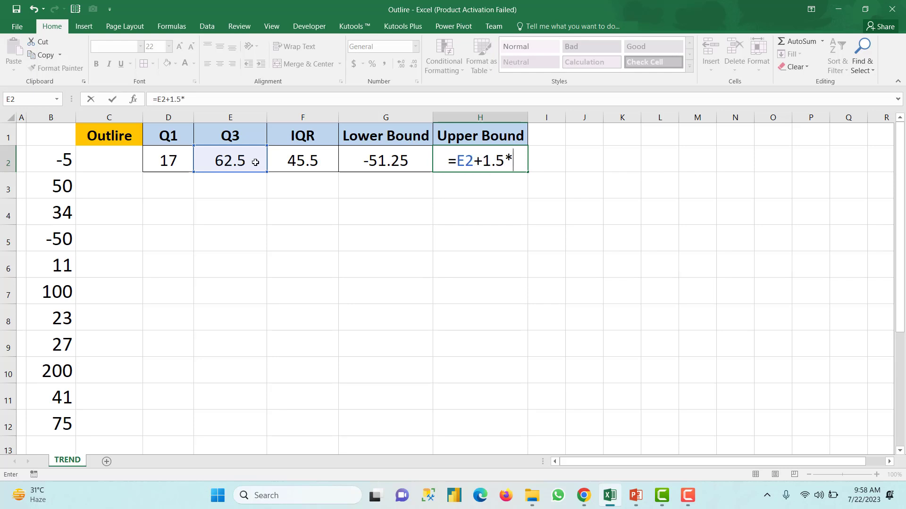
left_click(302, 161)
key("Return")
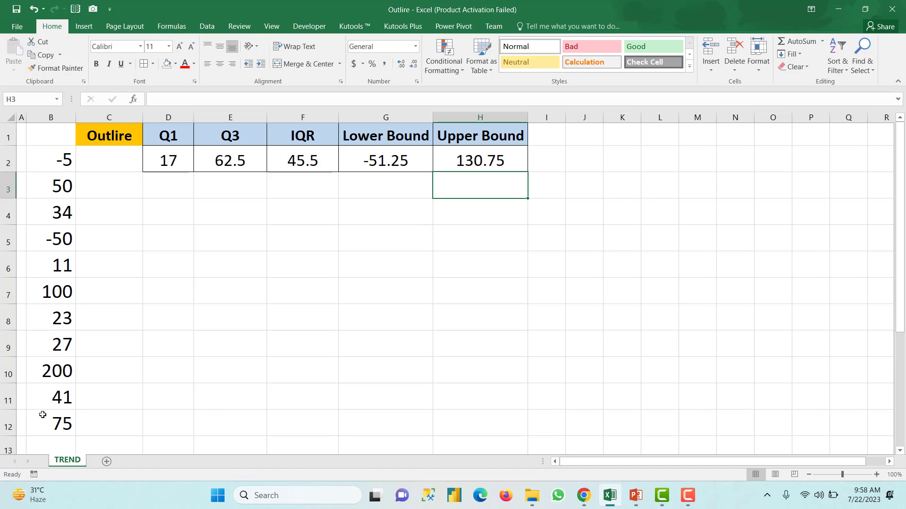
Enter the outlier test =OR(B2>H2, B2<G2) in cell C2 under the Outlire header
left_click(113, 166)
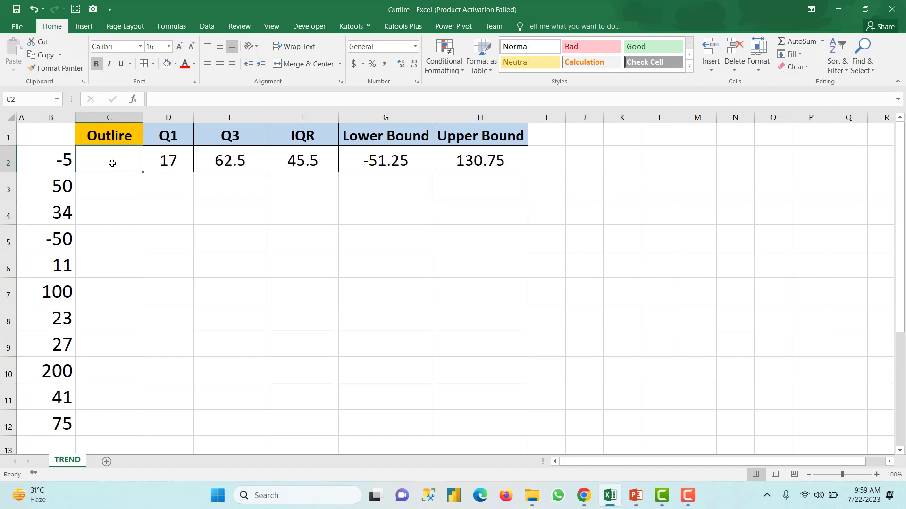
type("=or")
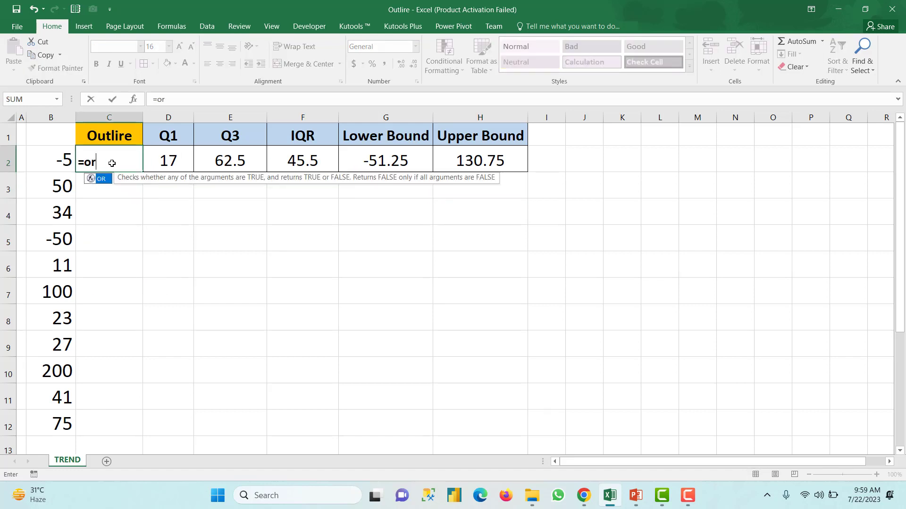
key("Tab")
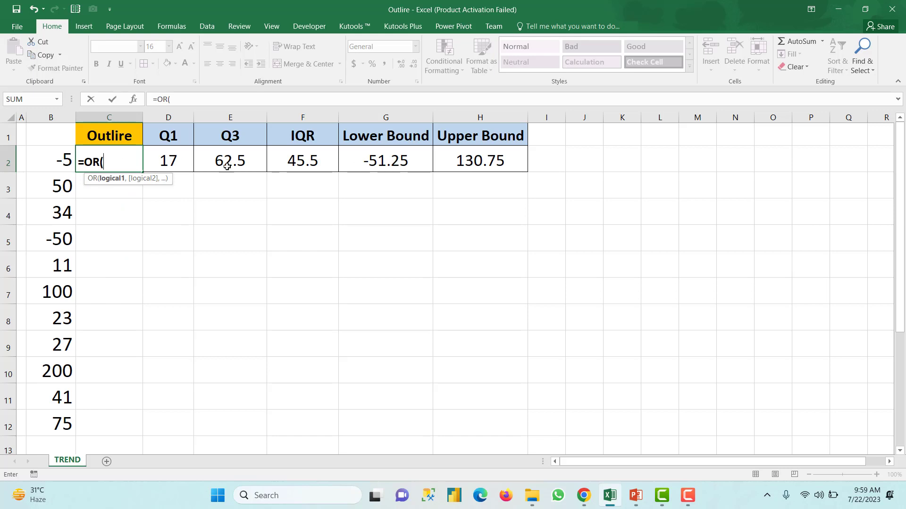
left_click(66, 159)
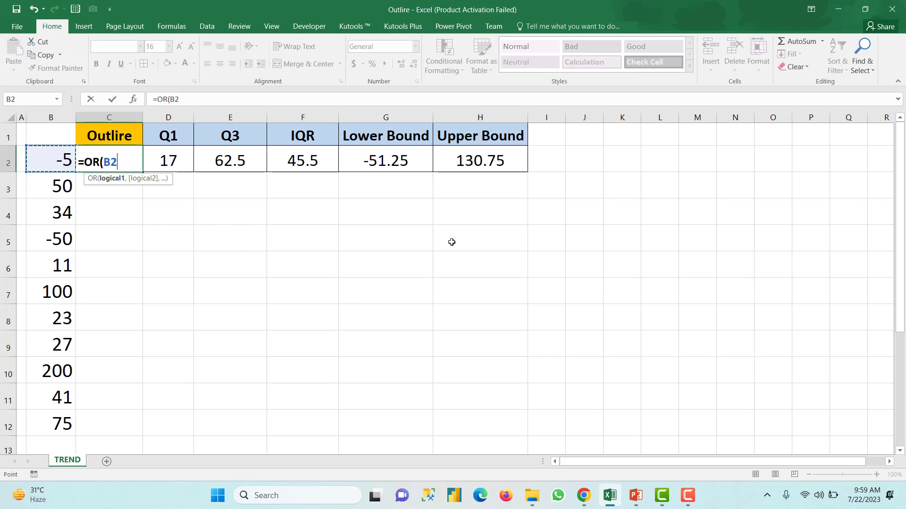
type(">")
left_click(464, 162)
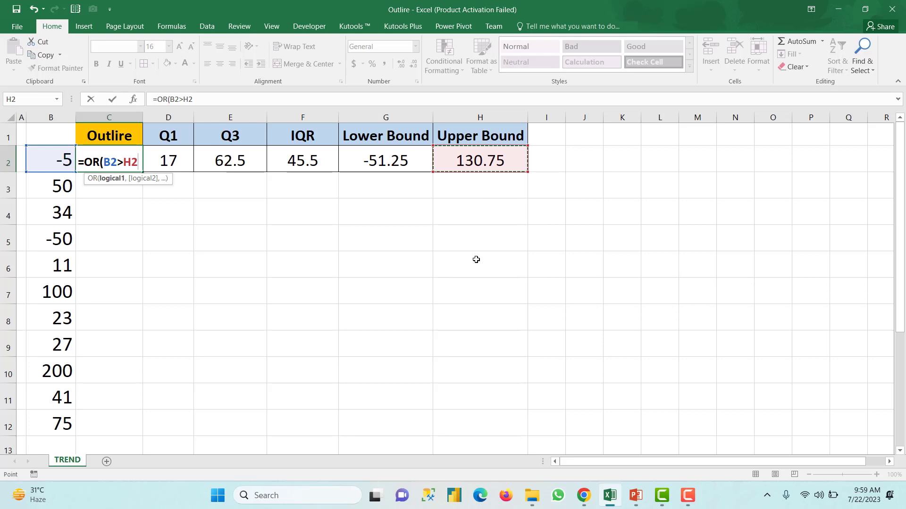
type(",")
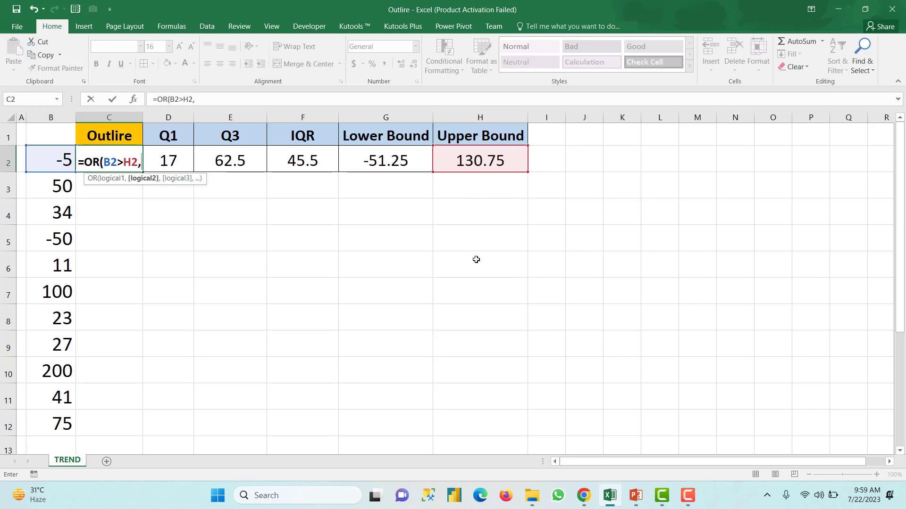
left_click(53, 152)
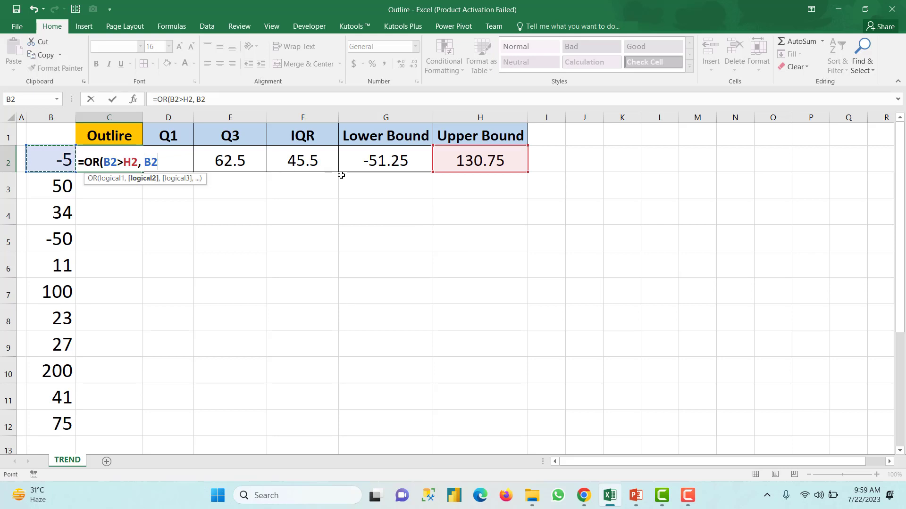
type("<")
left_click(371, 162)
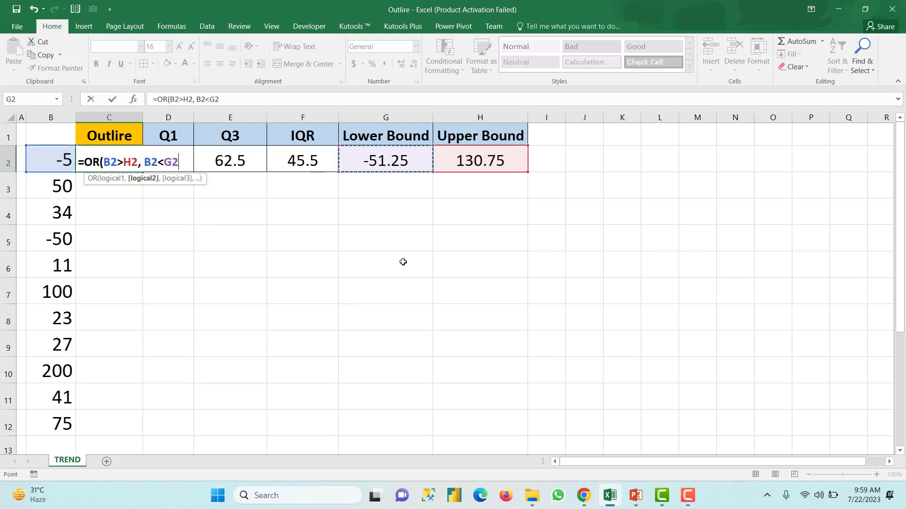
key("ctrl+Return")
key("Return")
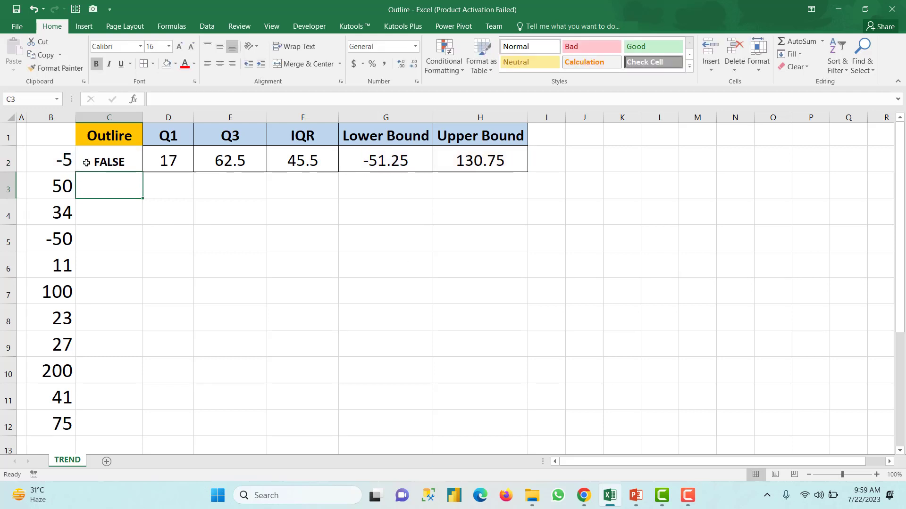
Make the bound references absolute in C2's formula, =OR(B2>$H$2, B2<$G$2), and fill it down through C12
left_click(389, 163)
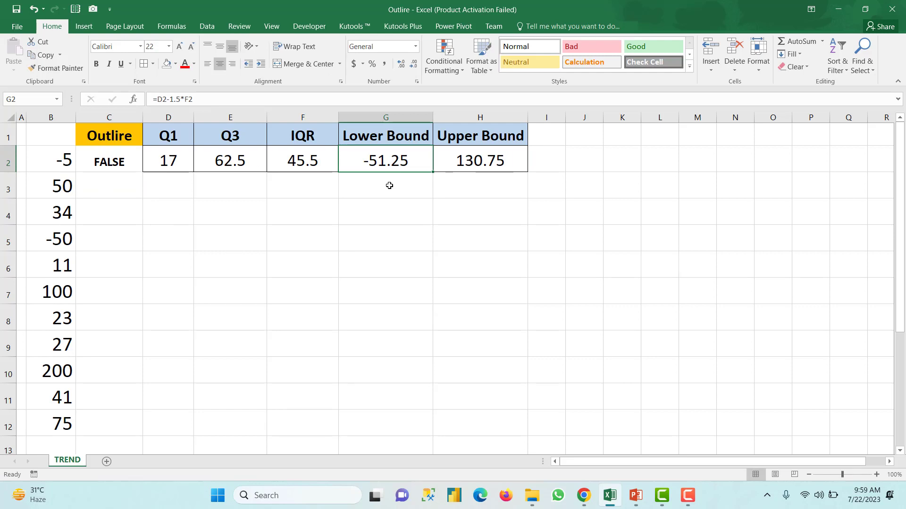
left_click(100, 165)
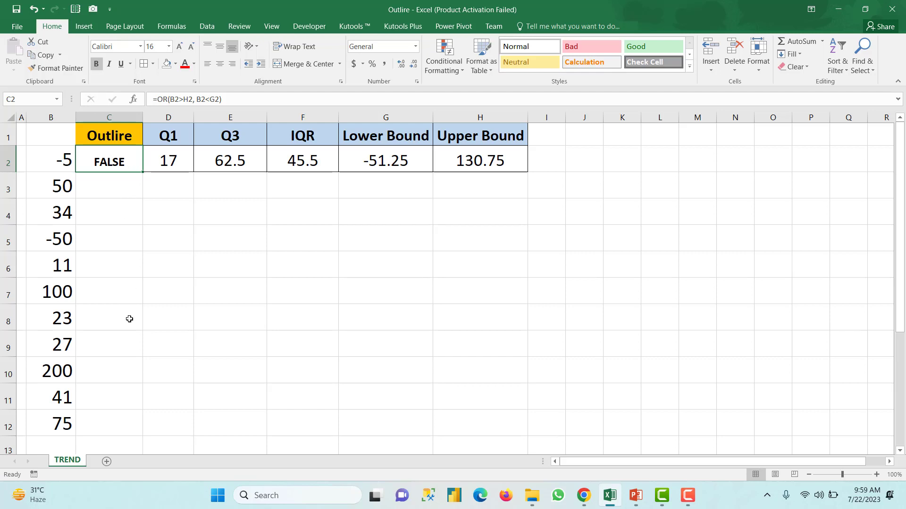
double_click(113, 159)
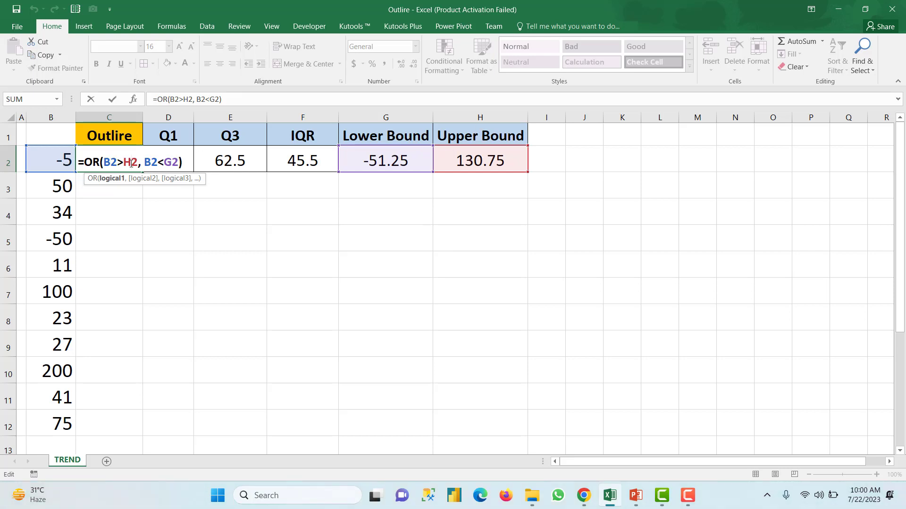
key("F4")
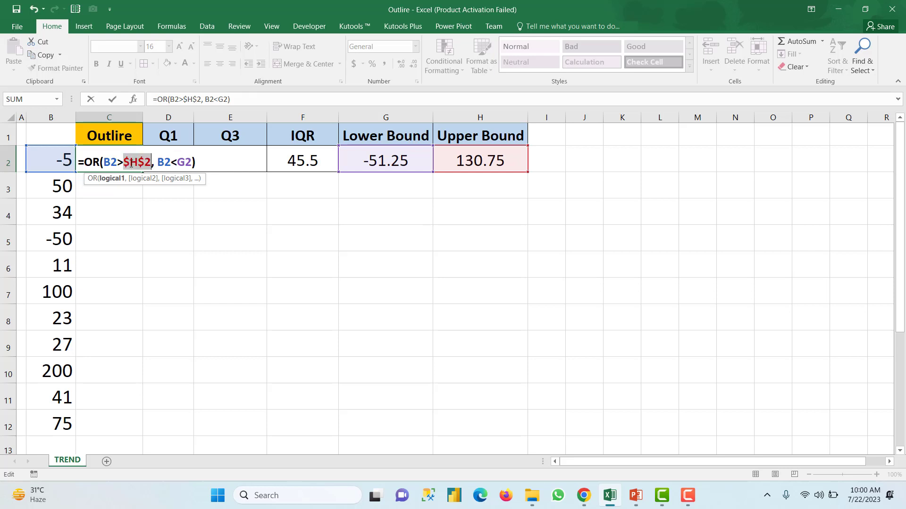
left_click(185, 163)
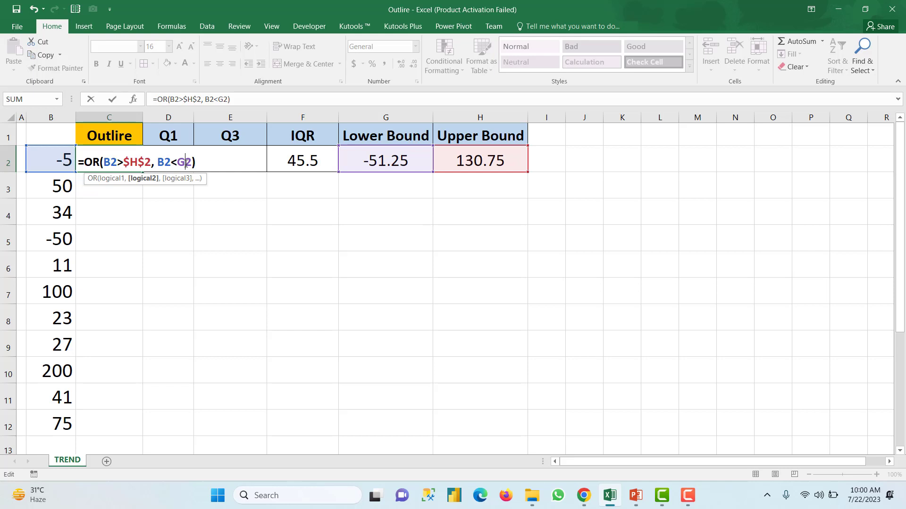
key("F4")
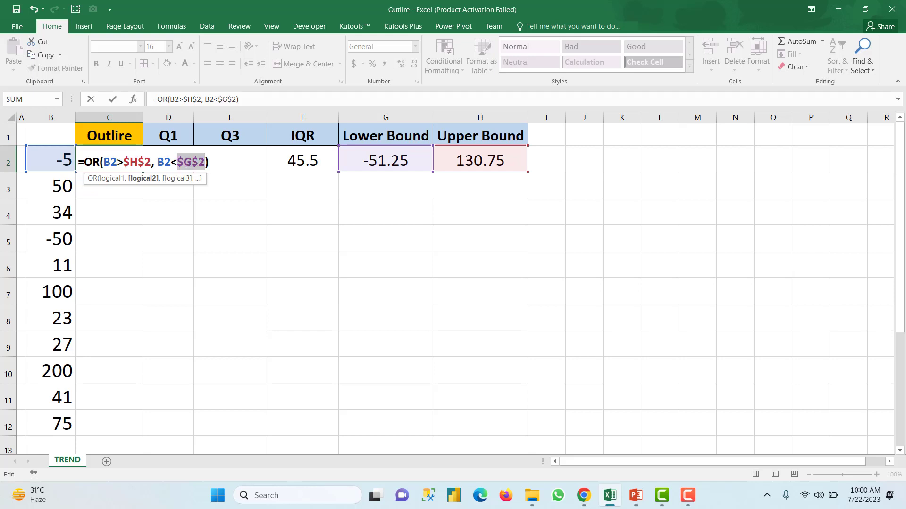
key("Return")
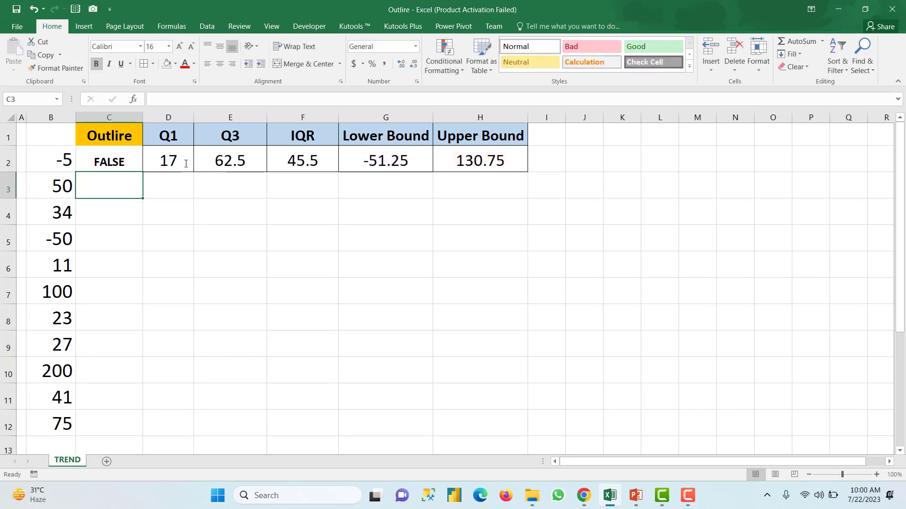
left_click(131, 161)
left_click_drag(143, 172, 134, 437)
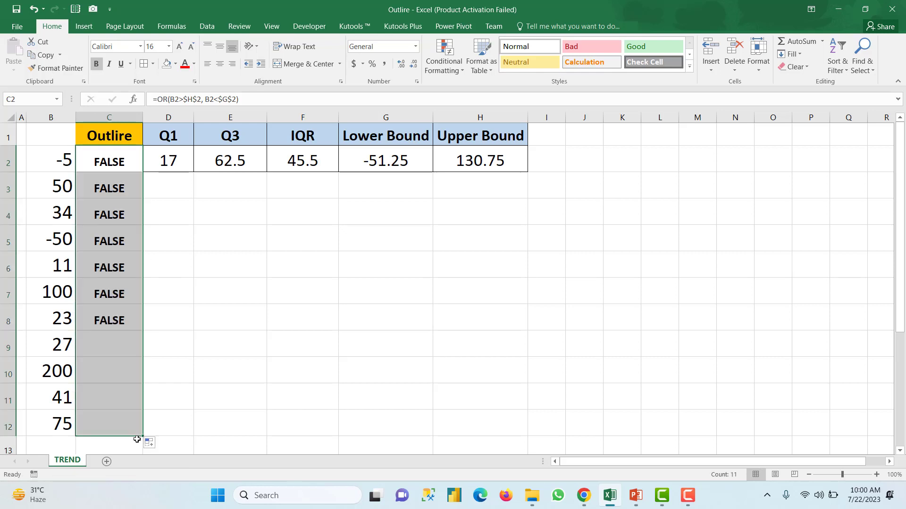
Highlight cell C10, the outlier test result for the value 200, with a yellow fill
left_click(109, 372)
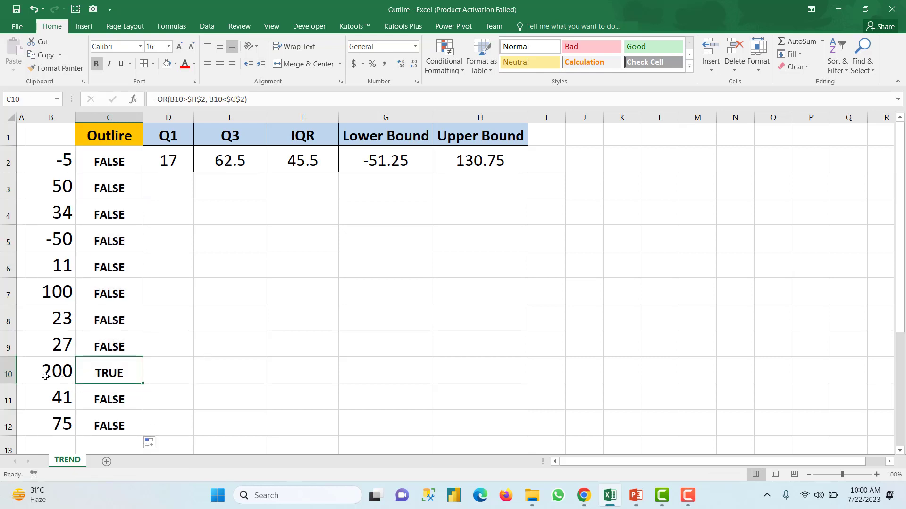
left_click(175, 63)
left_click(193, 152)
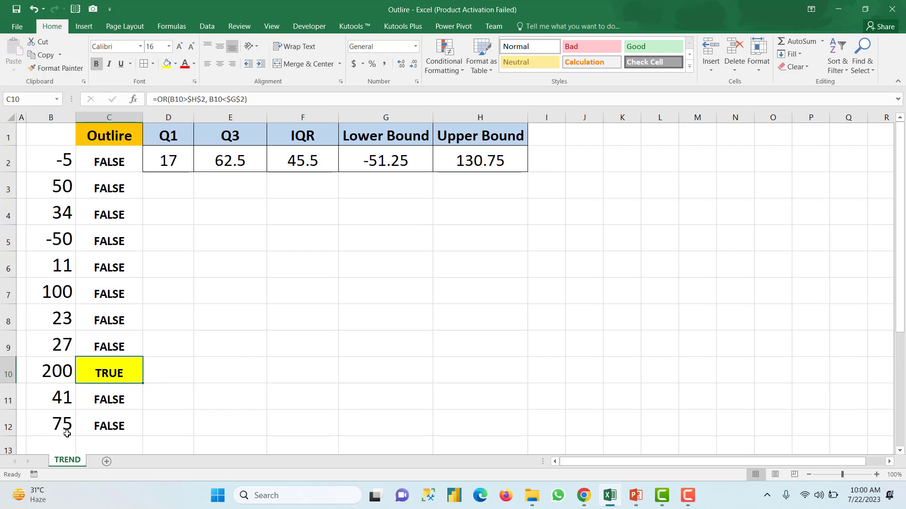
left_click(50, 241)
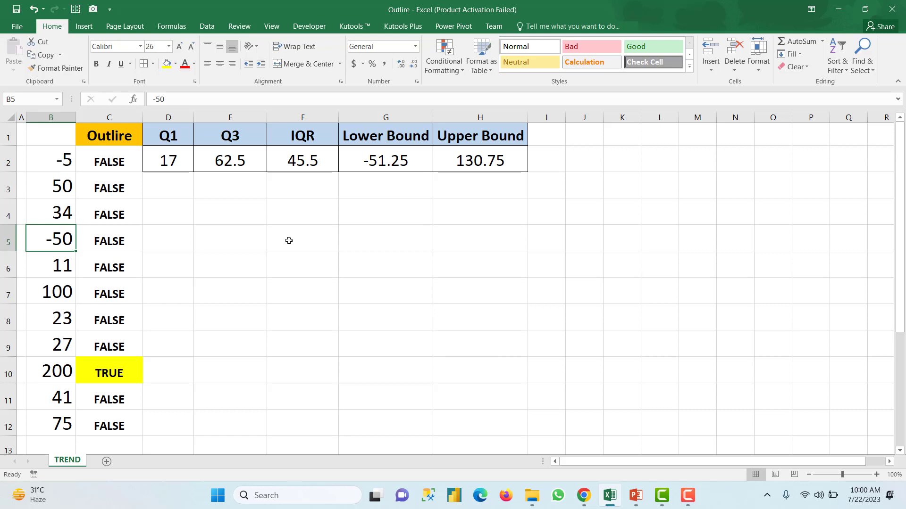
left_click(118, 375)
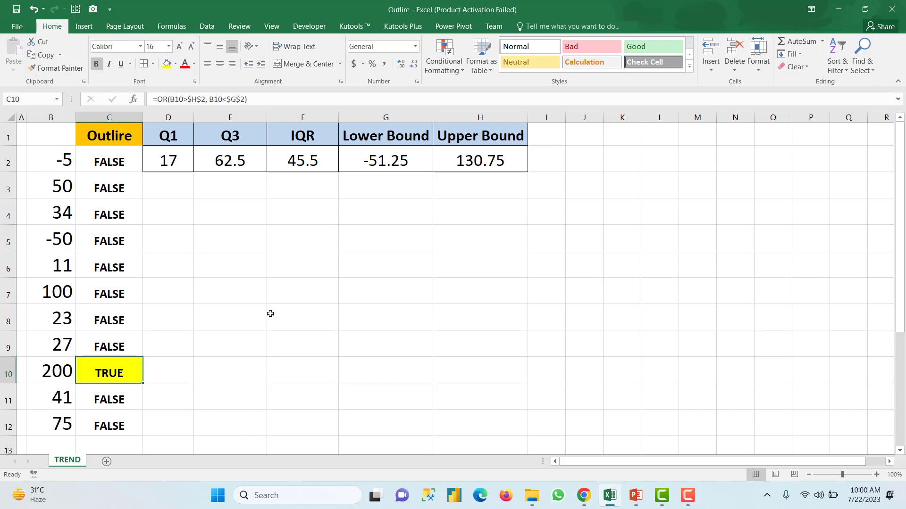
left_click(332, 294)
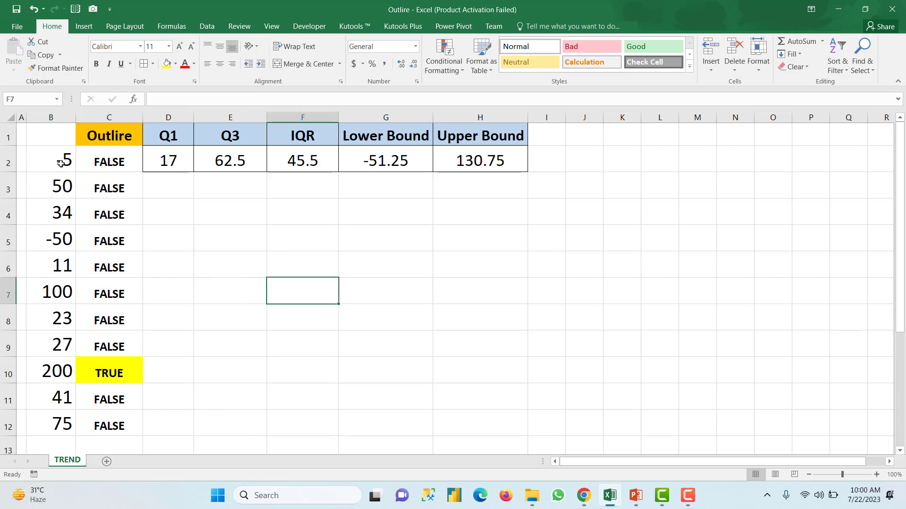